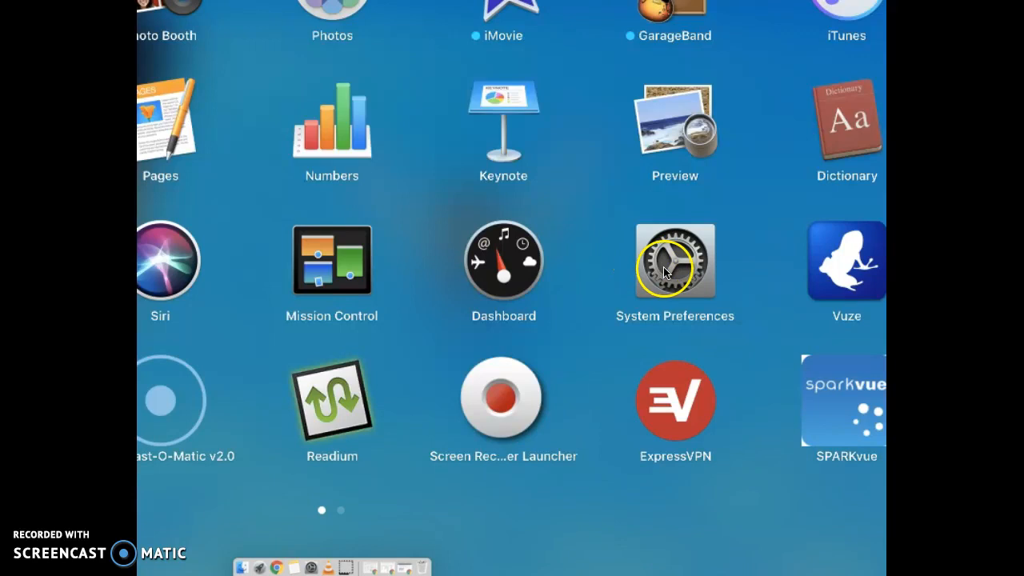
- Open the Parental Controls preferences and unlock them for changes by entering the administrator account password
left_click(336, 409)
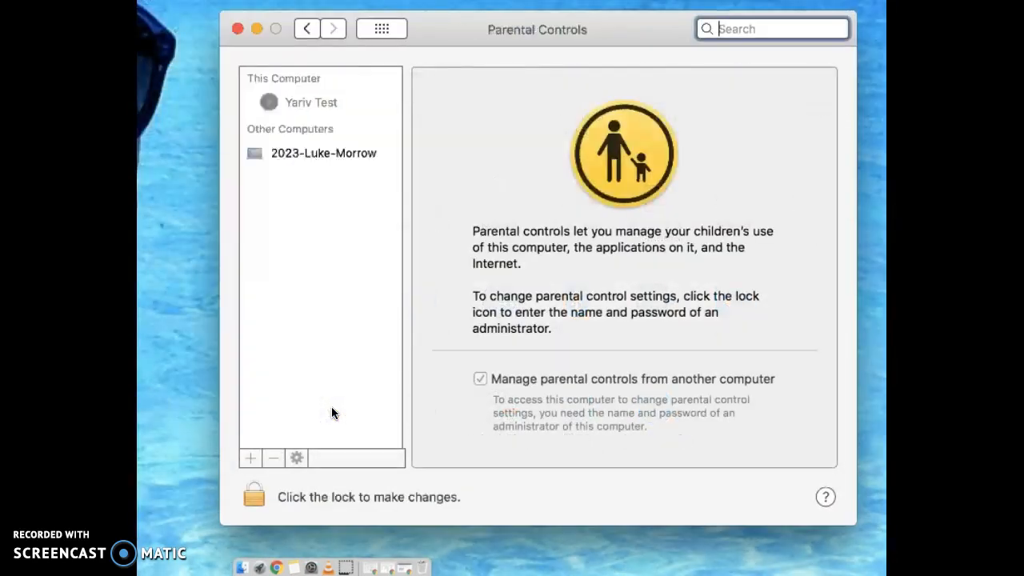
left_click(324, 101)
left_click(319, 160)
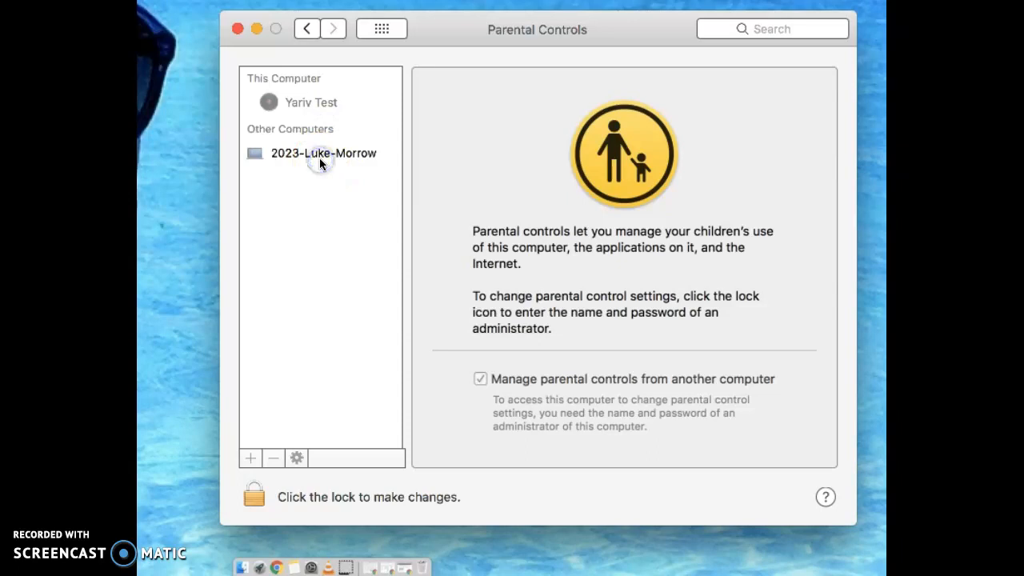
left_click(260, 493)
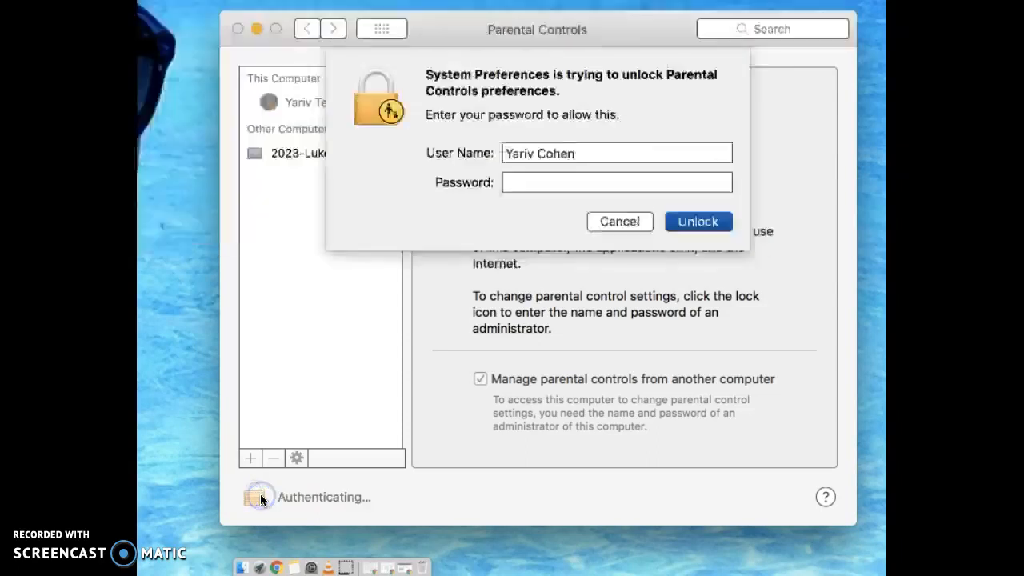
type("••••••••••")
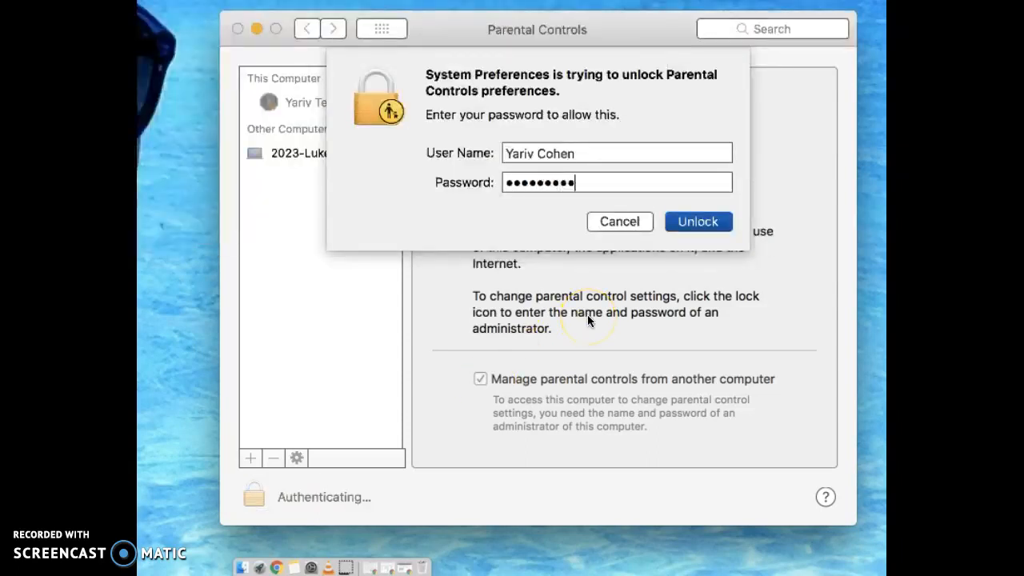
key("Return")
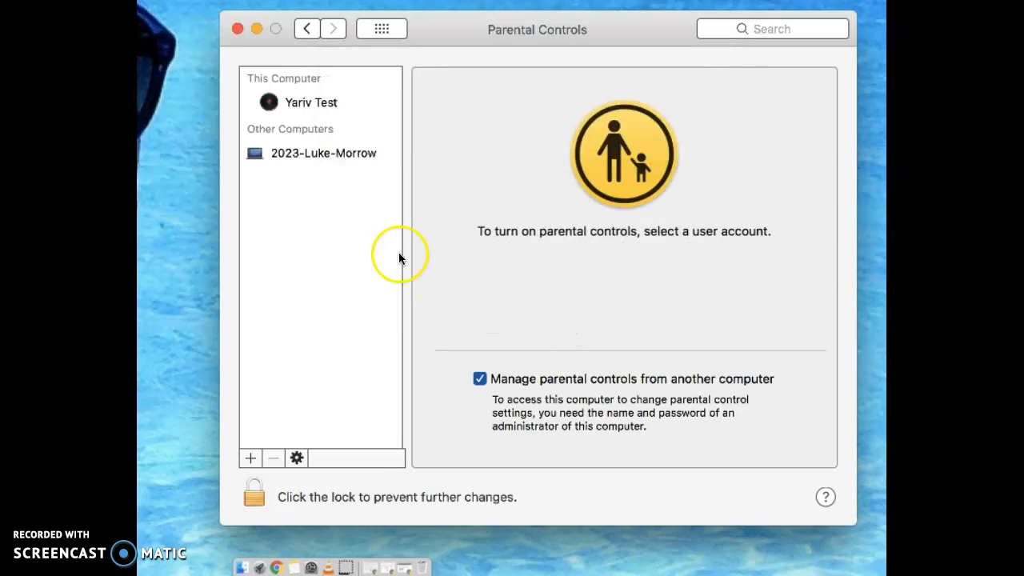
- Open the parental controls for this computer's test user account and disallow joining Game Center multiplayer games
left_click(321, 155)
left_click(601, 248)
left_click(297, 103)
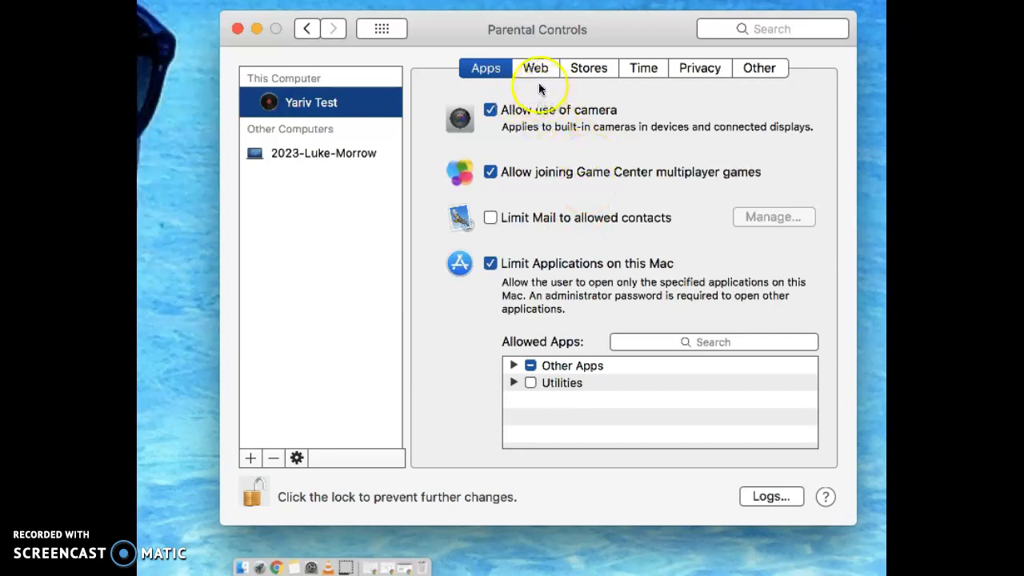
left_click(492, 172)
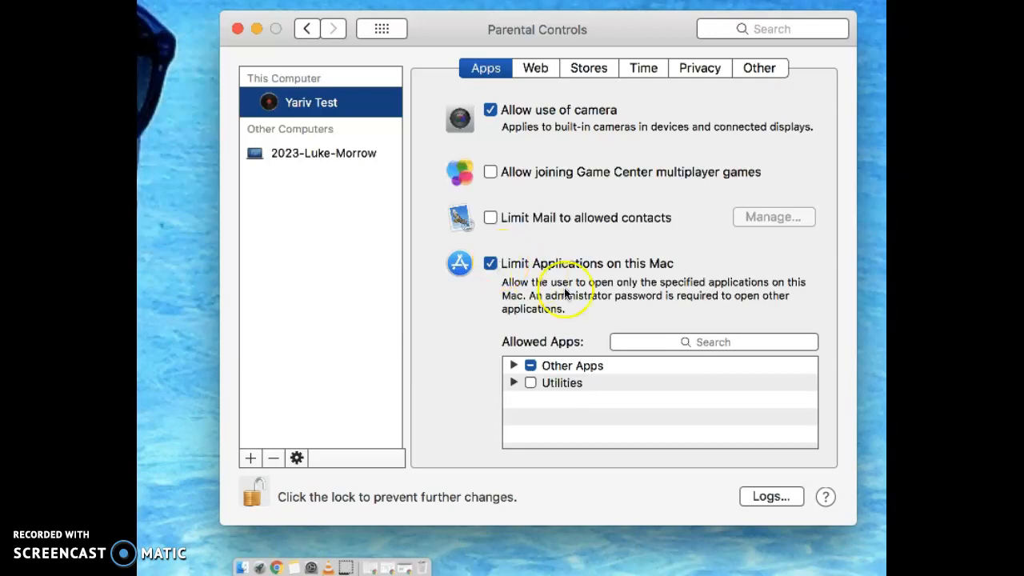
- Expand Other Apps in the allowed apps list, then disallow Chrome and allow it again
left_click(513, 366)
scroll(608, 406, "down", 5)
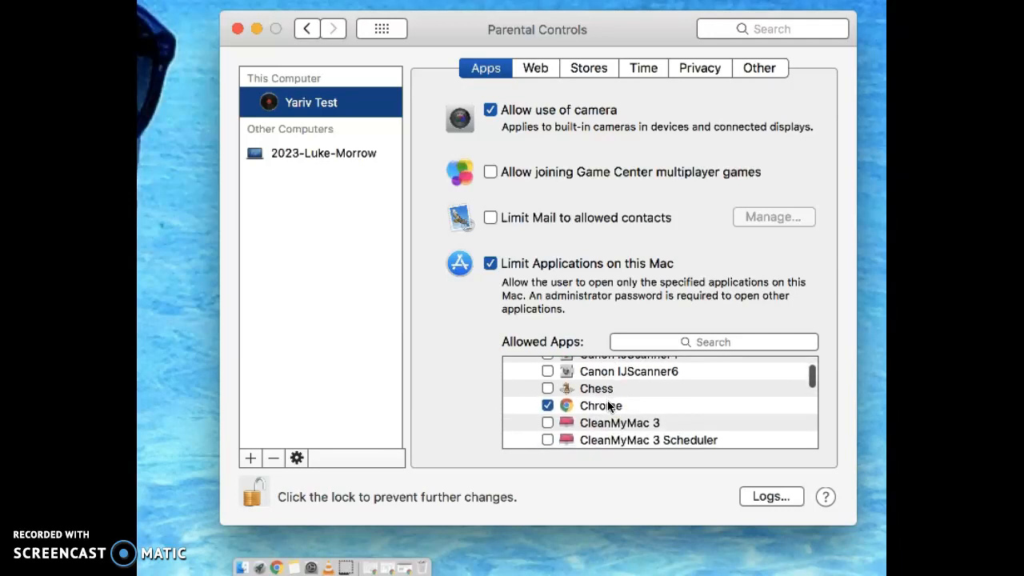
left_click(547, 406)
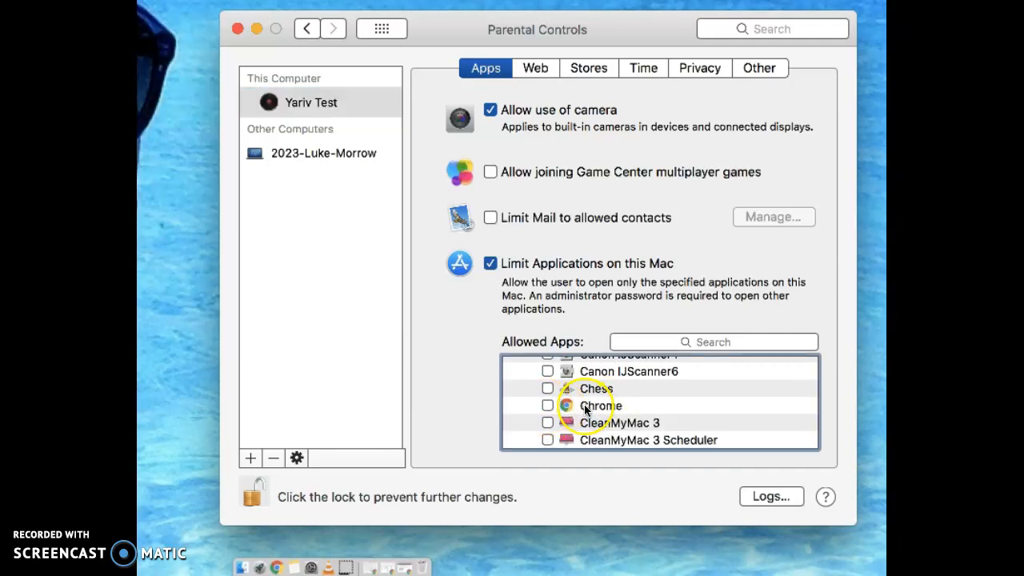
scroll(585, 410, "down", 3)
scroll(585, 410, "up", 3)
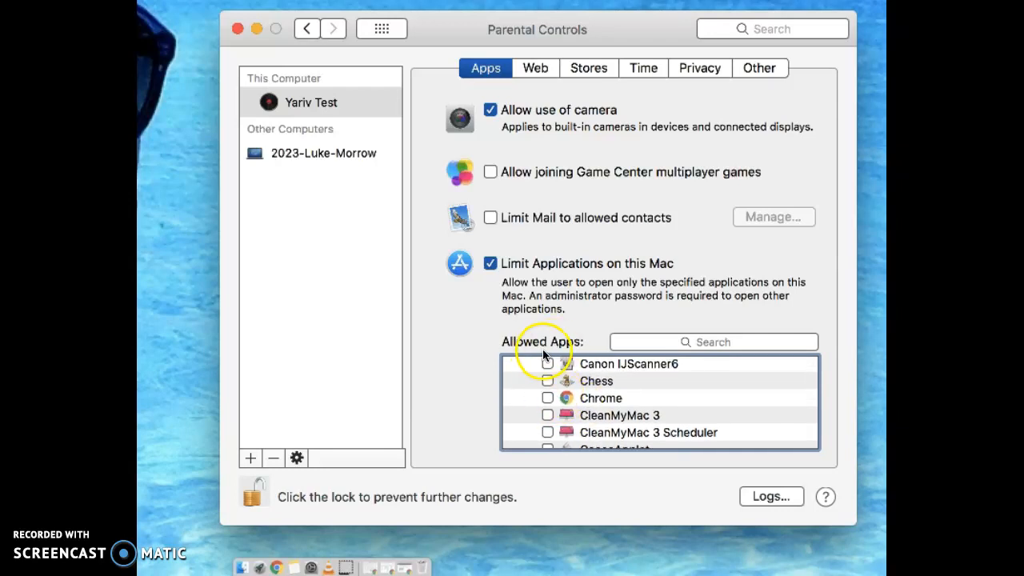
left_click(547, 397)
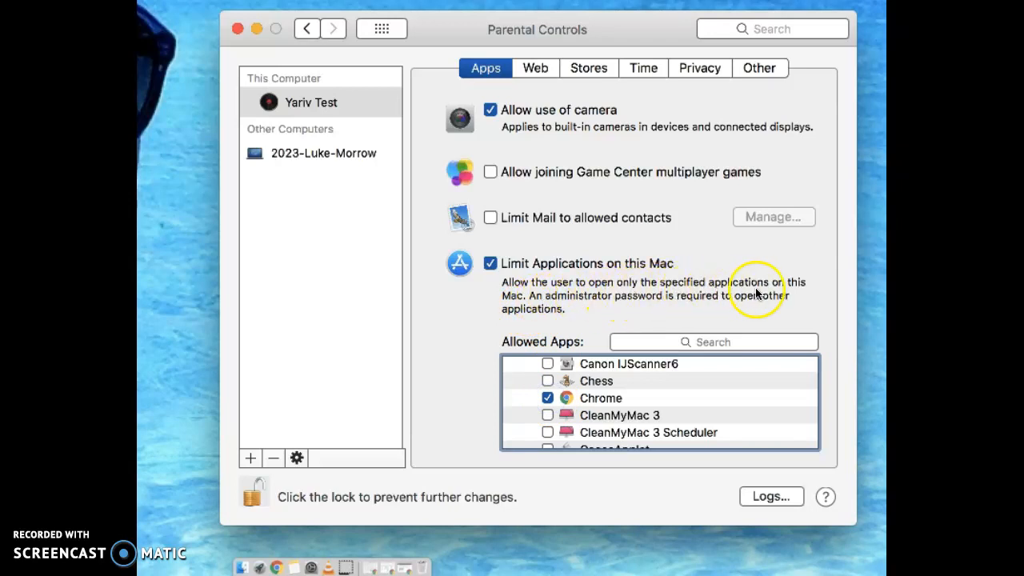
- Turn off Contacts and Dictionary in the allowed apps list, and switch Contacts back on
scroll(594, 394, "down", 3)
scroll(594, 400, "down", 2)
left_click(548, 399)
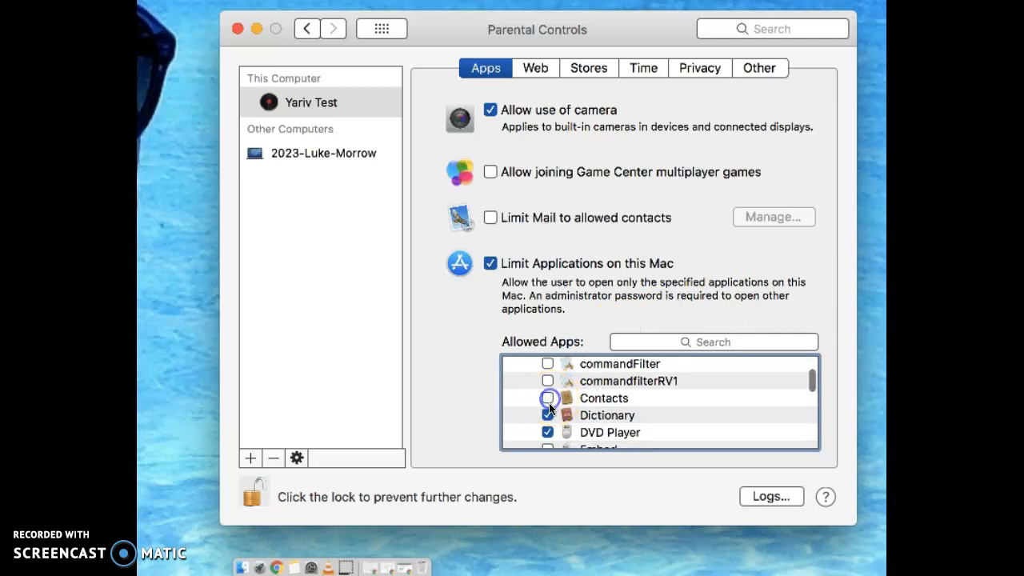
left_click(548, 415)
left_click(548, 398)
- Review the allowed apps from the start of the list and allow FaceTime
scroll(583, 396, "up", 5)
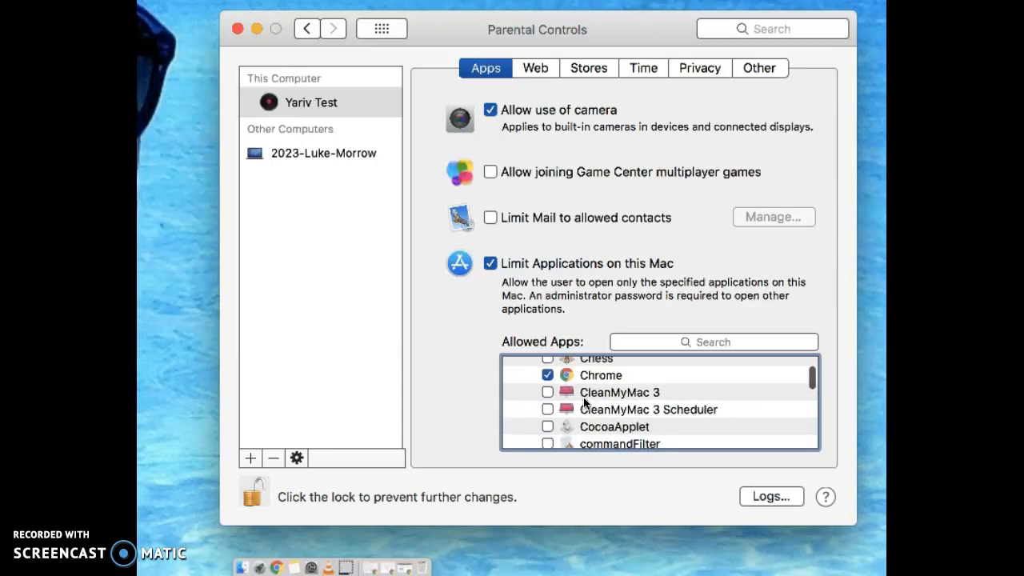
scroll(584, 402, "up", 5)
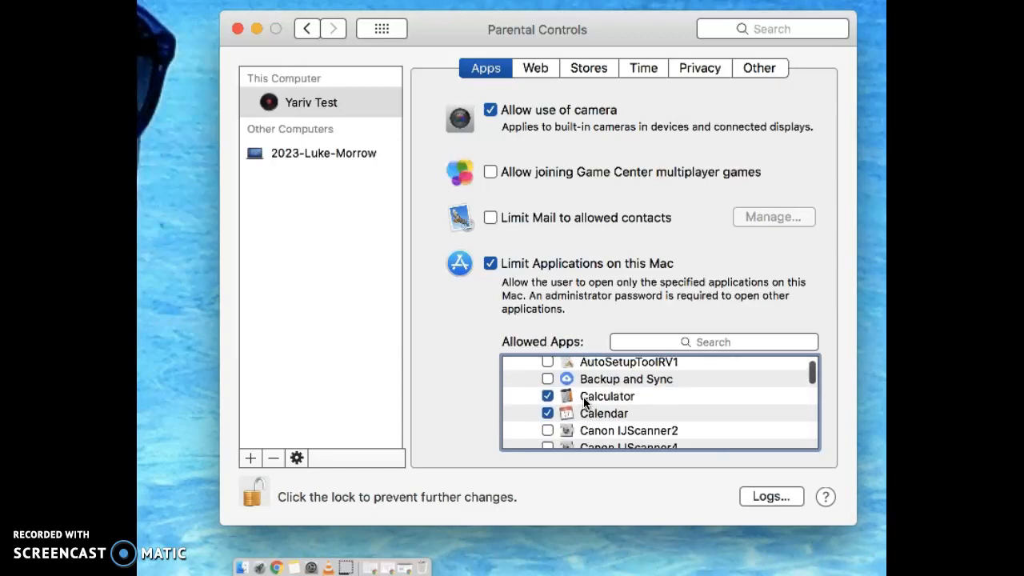
scroll(584, 403, "up", 2)
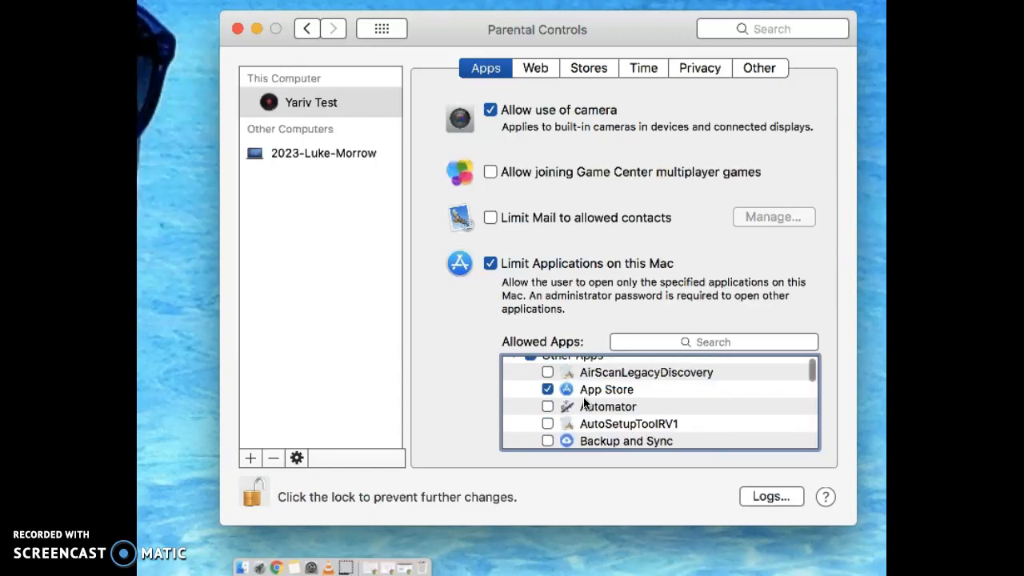
scroll(585, 402, "down", 3)
scroll(584, 403, "down", 2)
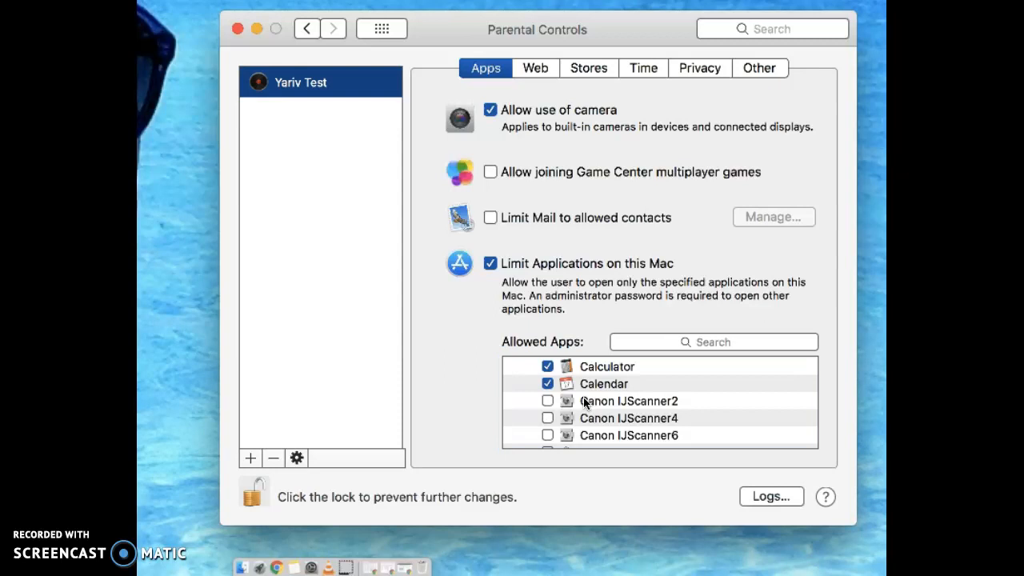
scroll(583, 397, "down", 5)
scroll(584, 402, "down", 5)
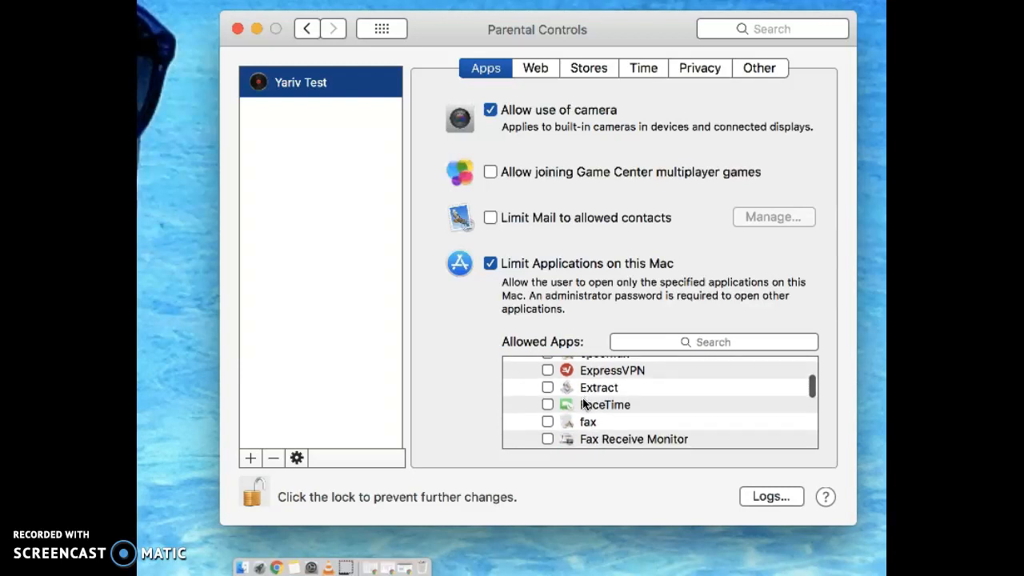
left_click(547, 405)
- Remove GarageBand from the apps the test account is allowed to open
scroll(609, 407, "down", 2)
scroll(608, 407, "down", 2)
scroll(550, 403, "down", 2)
left_click(547, 377)
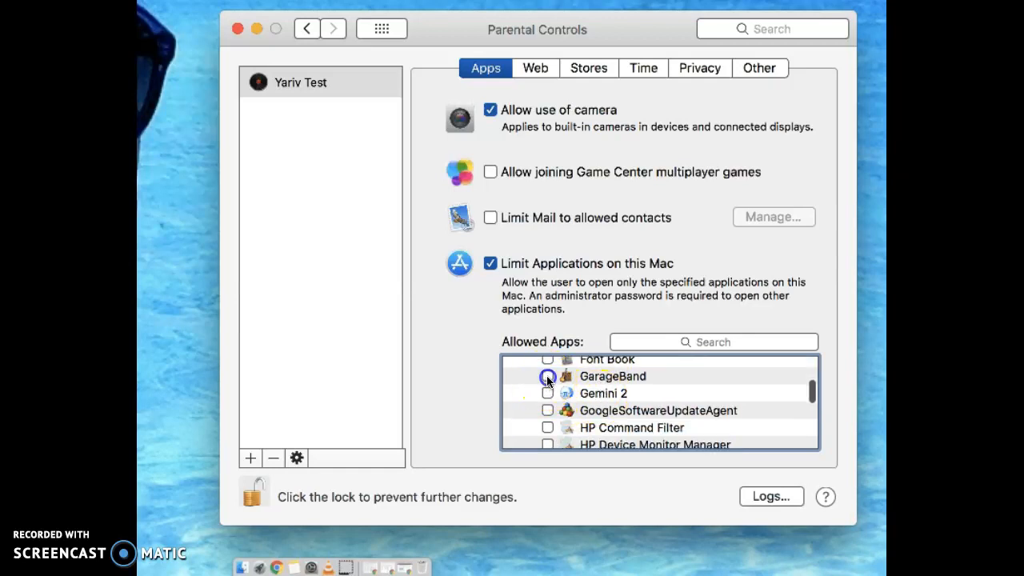
- Set the account's browser restrictions to try to limit access to adult websites
scroll(544, 387, "down", 2)
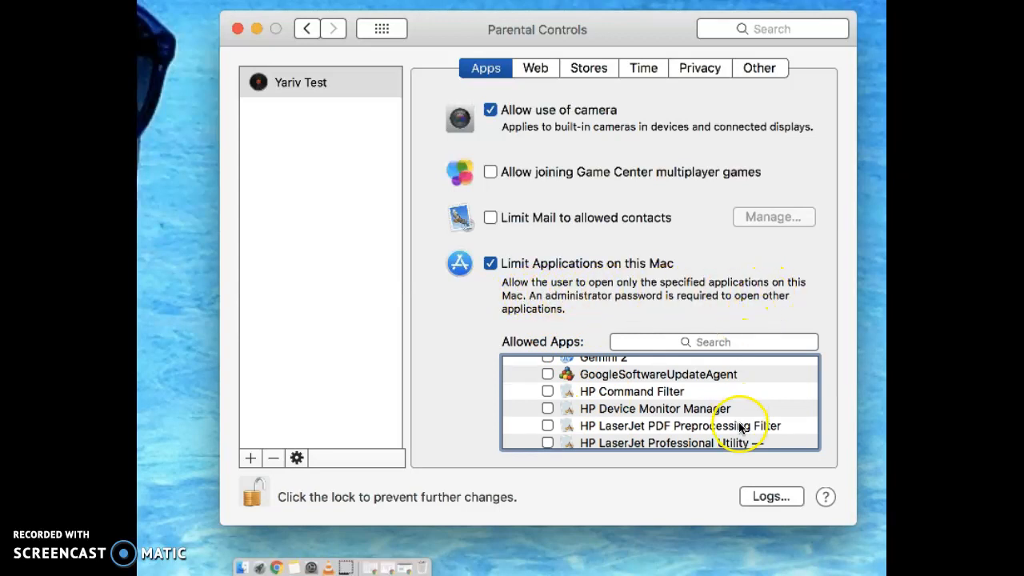
left_click(540, 70)
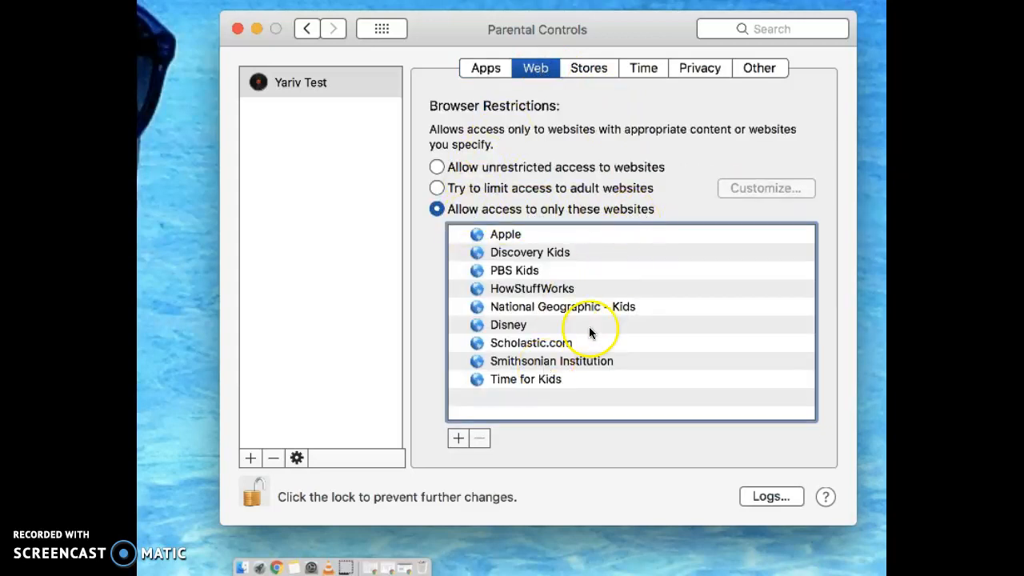
left_click(538, 188)
- Customize the website limits by pasting the address of the spreadsheet open in Google Chrome as a never-allowed website, and save the list
left_click(757, 192)
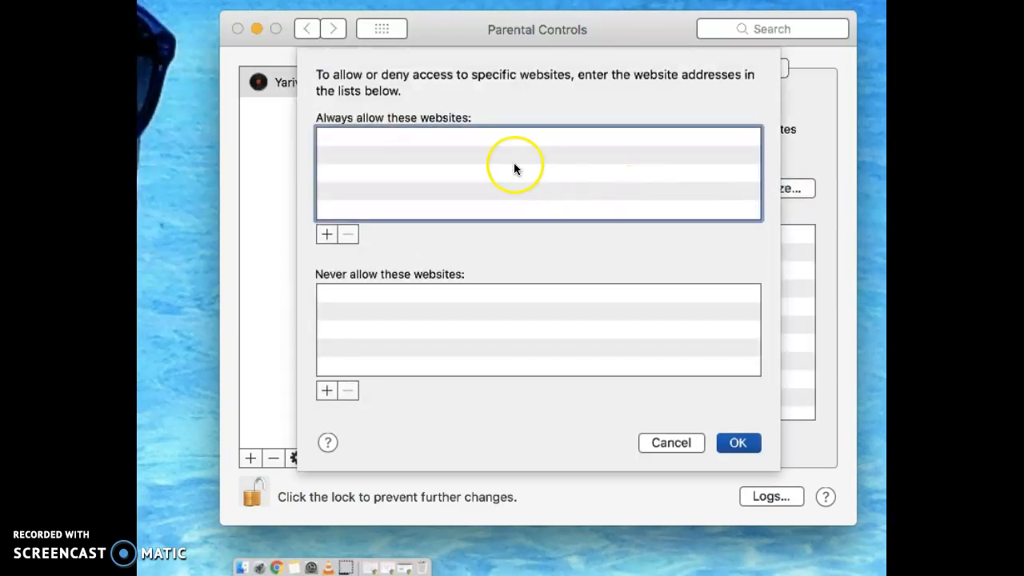
left_click(278, 568)
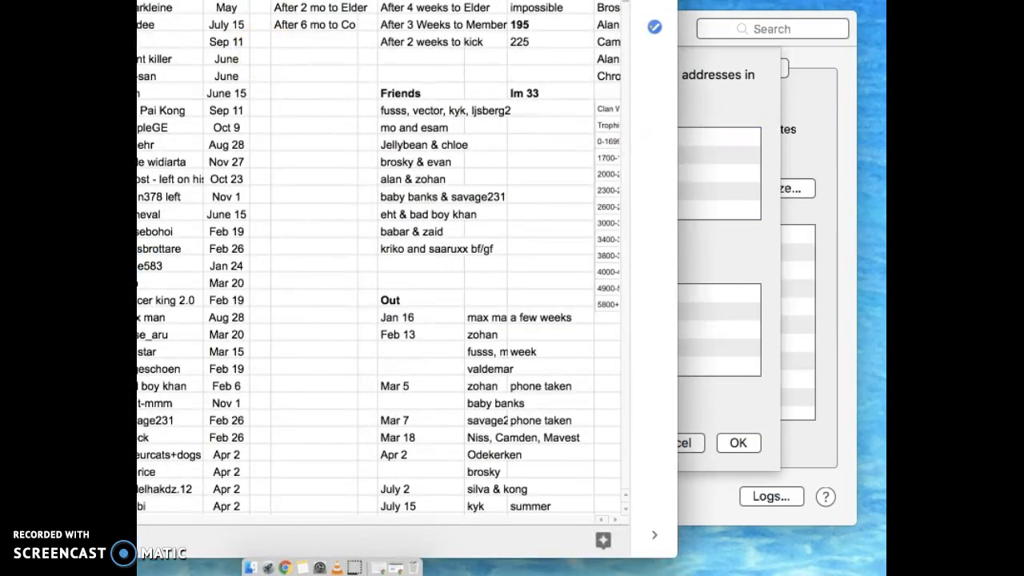
left_click(721, 112)
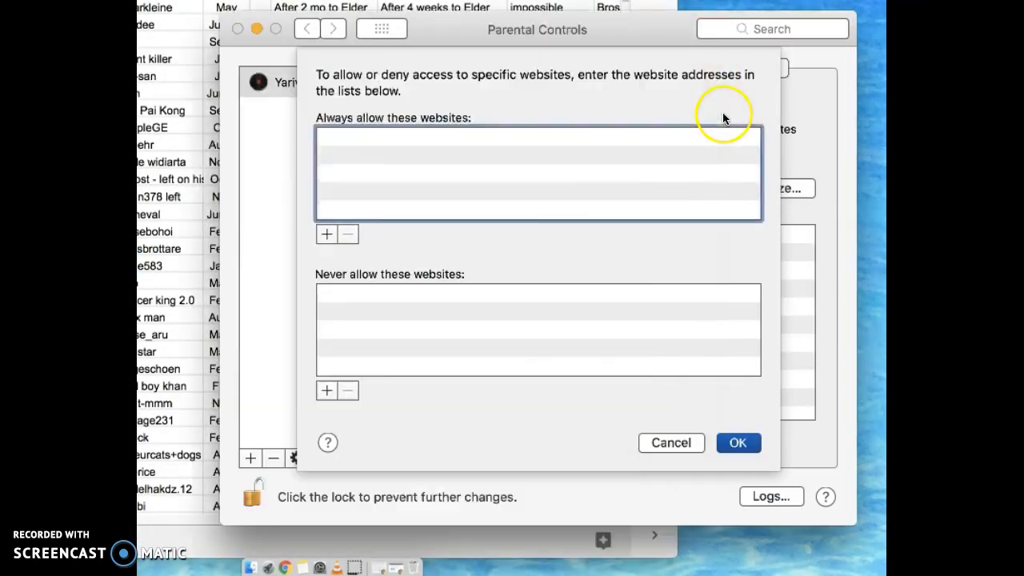
left_click(328, 389)
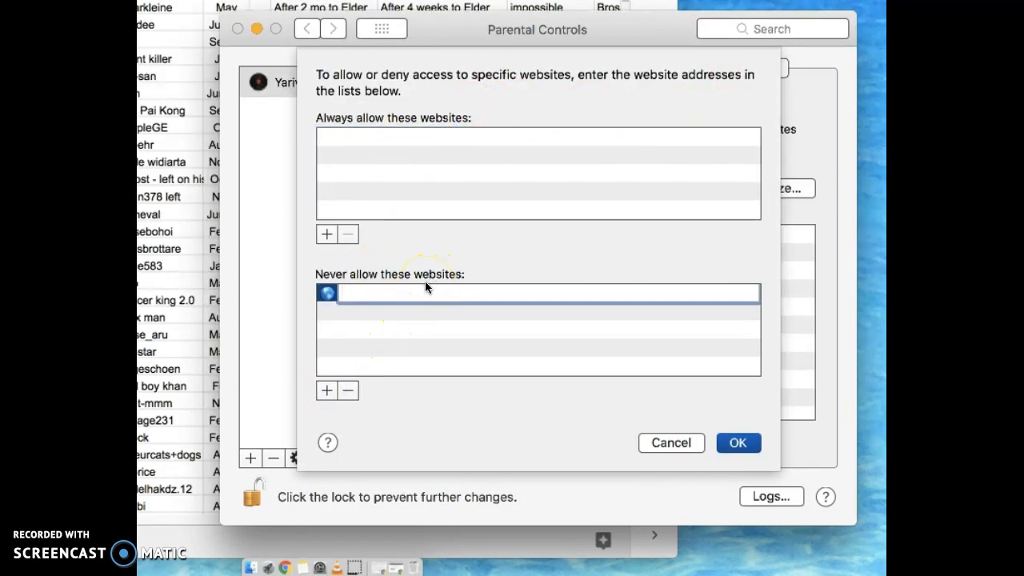
key("super+v")
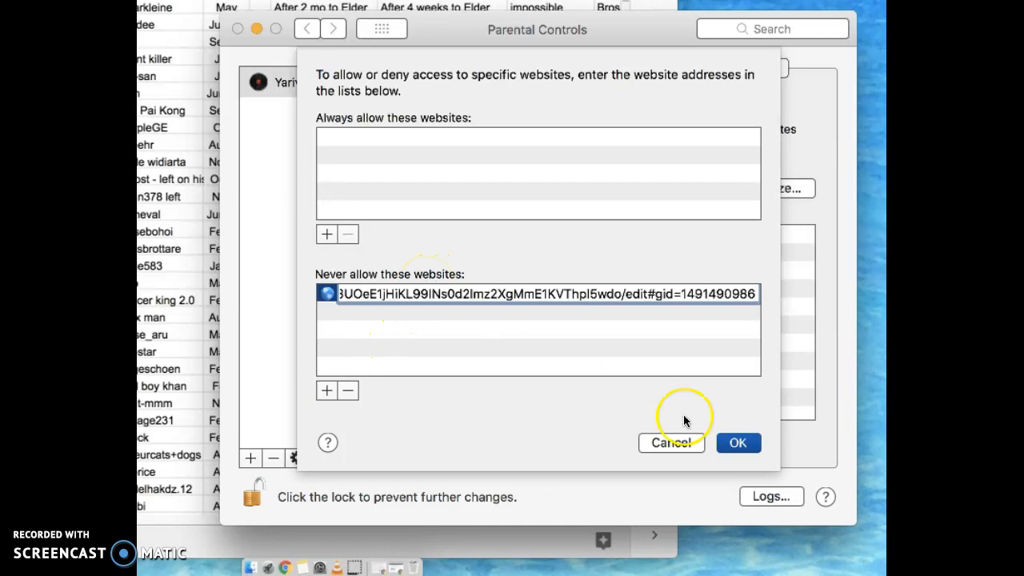
left_click(734, 440)
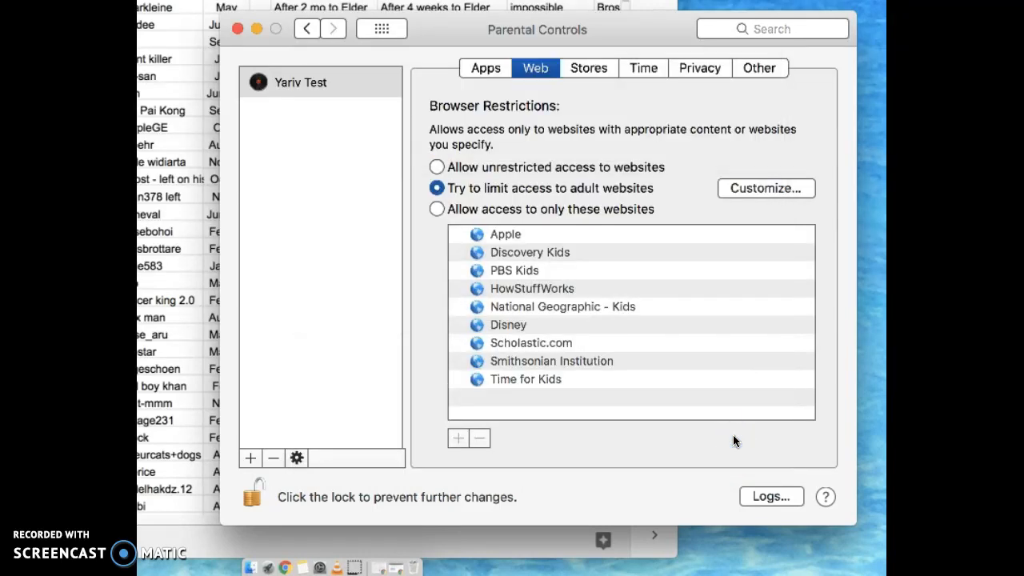
- Review the store restrictions, then enable the 3-hours-a-day weekday time limit and switch it off again
left_click(589, 70)
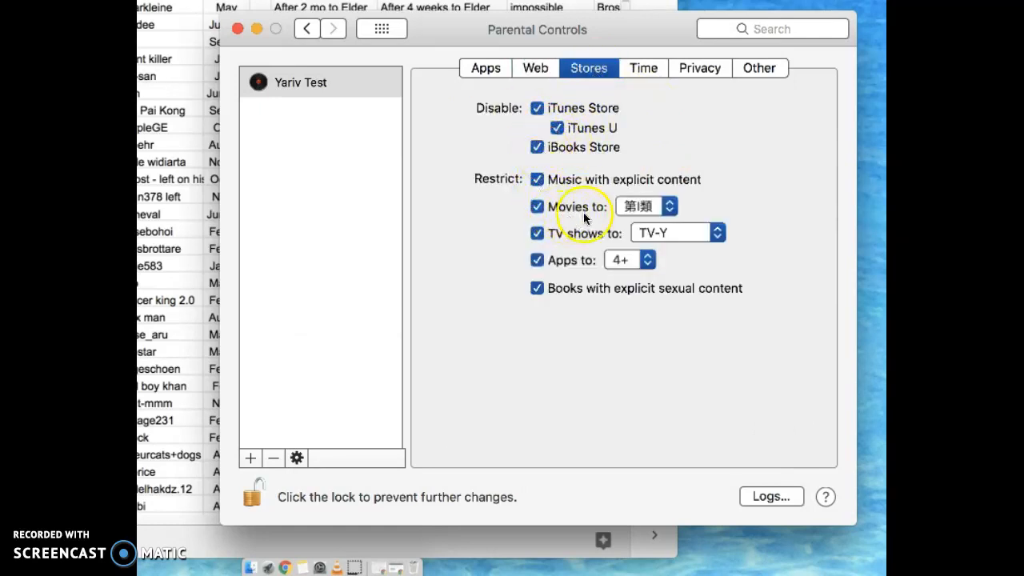
left_click(645, 72)
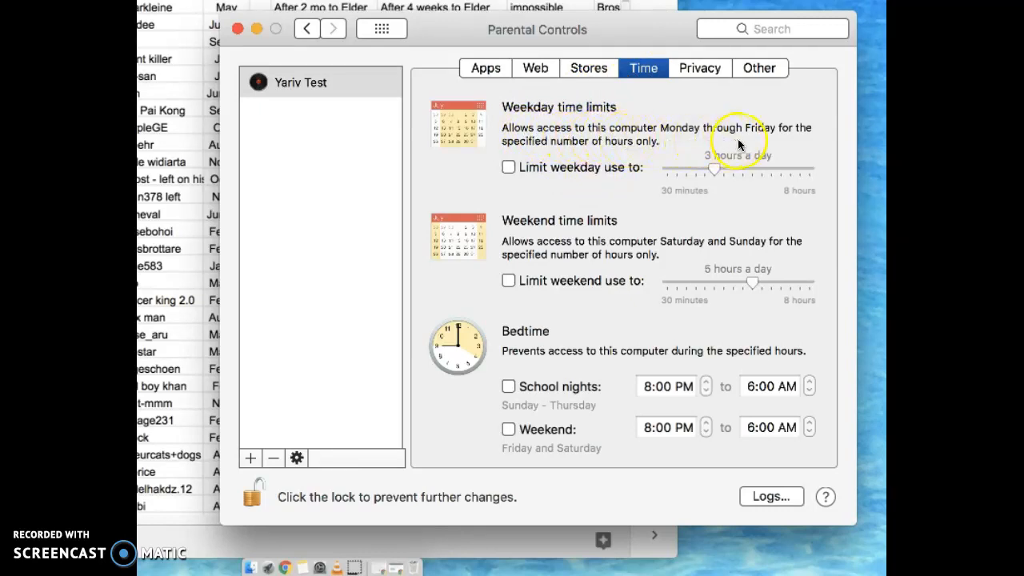
left_click(508, 168)
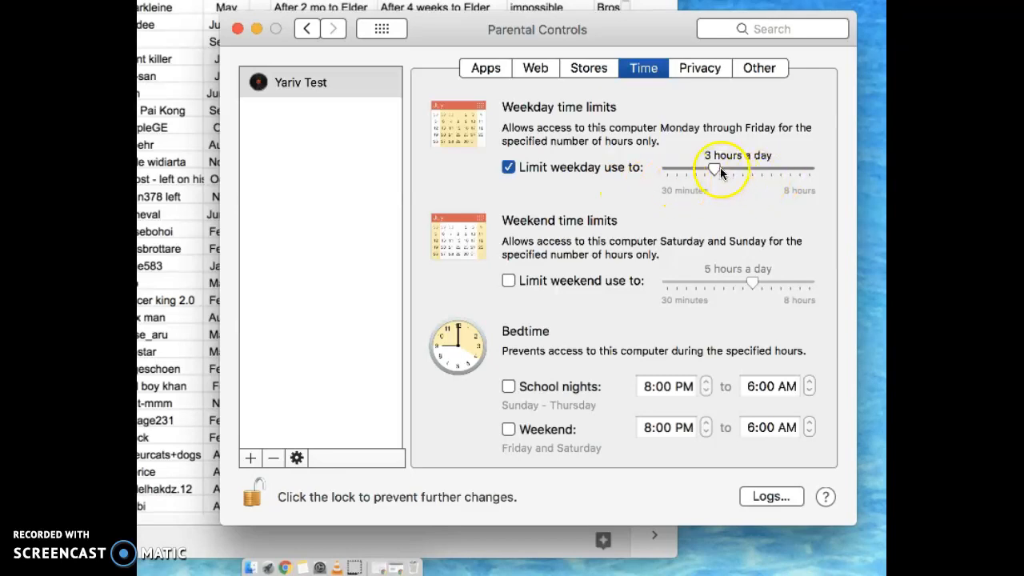
left_click(507, 168)
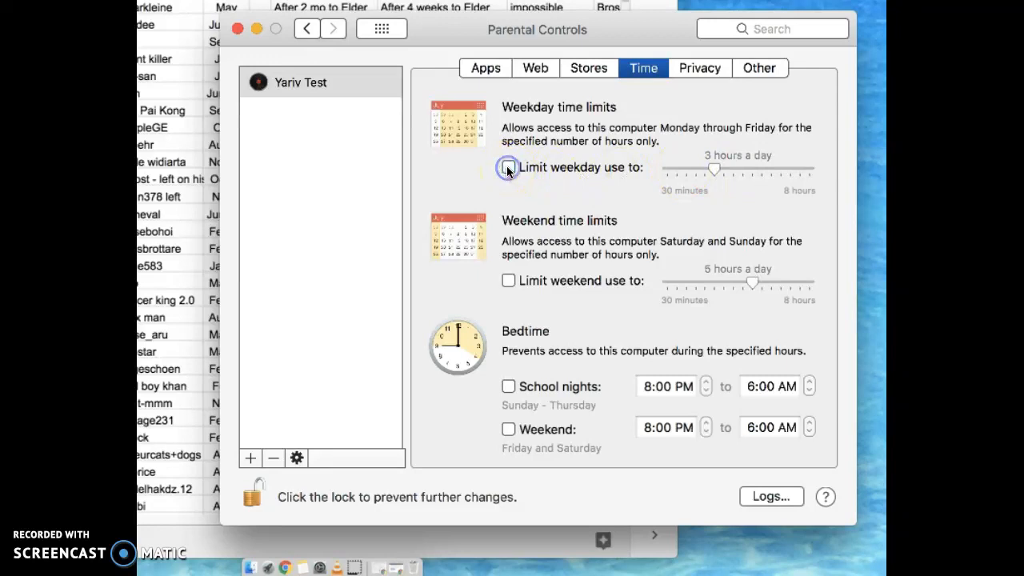
- Enable the weekend time limit and set it to 2 hours a day
left_click(507, 281)
left_click(748, 297)
left_click_drag(725, 282, 698, 286)
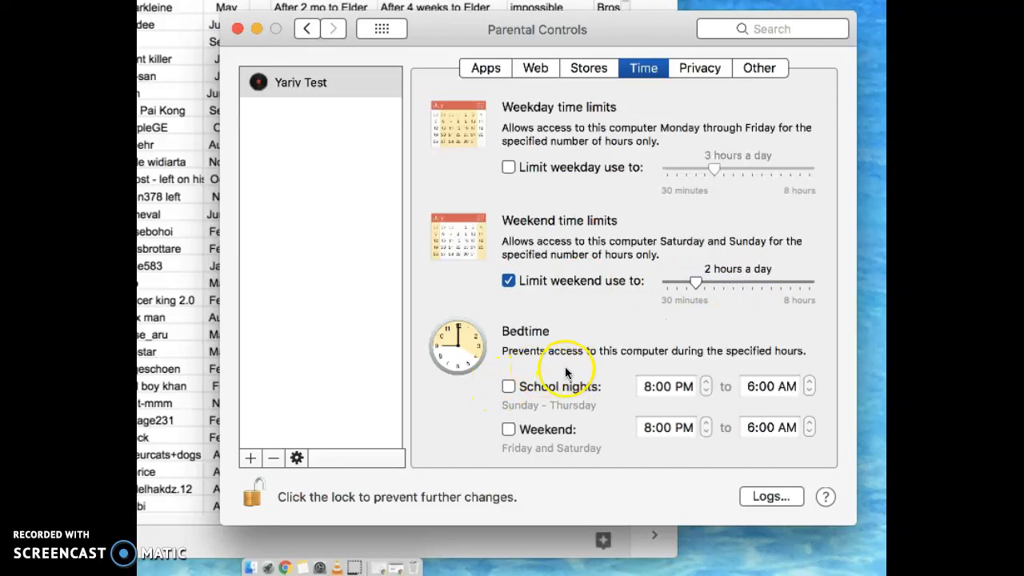
- Enable the school nights bedtime from 5:00 PM to 8:00 AM and turn on the weekend bedtime
left_click(508, 386)
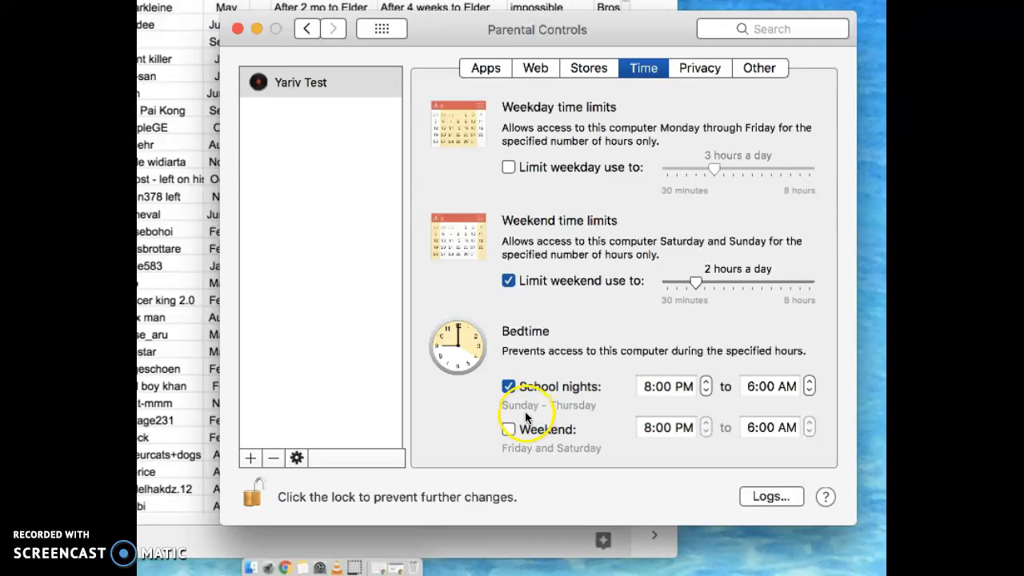
left_click(707, 389)
left_click(707, 390)
left_click(707, 391)
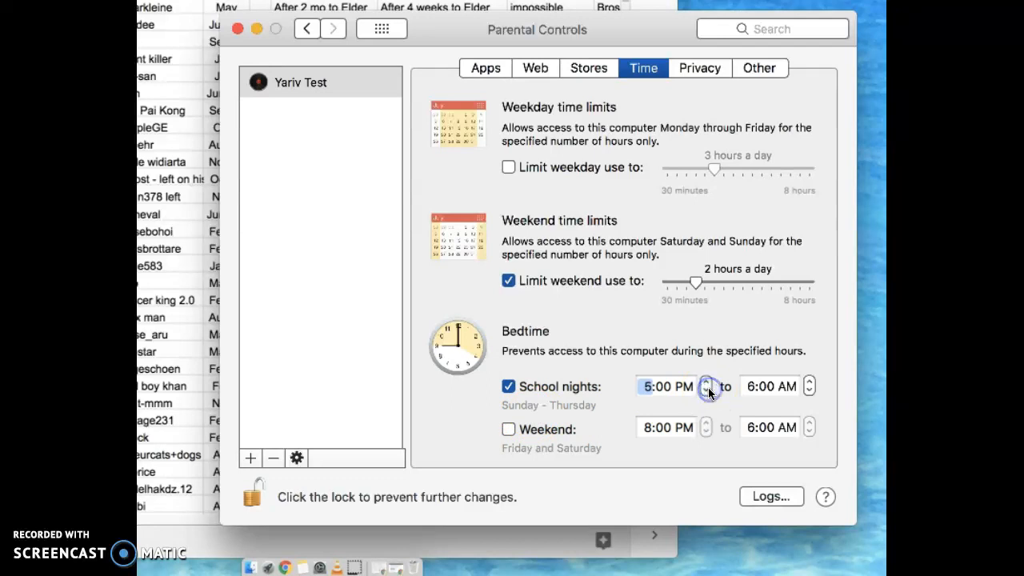
left_click(809, 384)
left_click(809, 384)
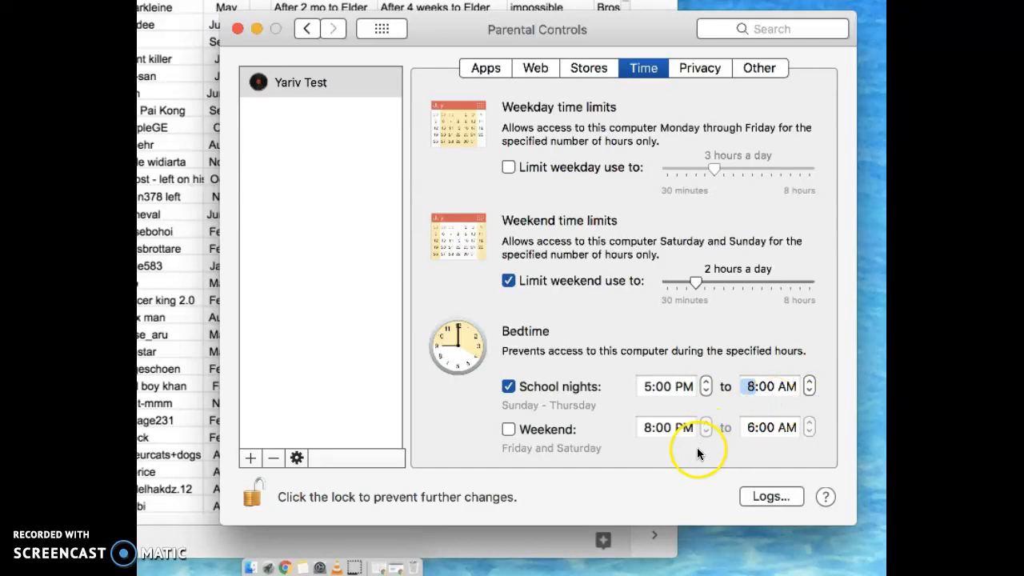
left_click(511, 429)
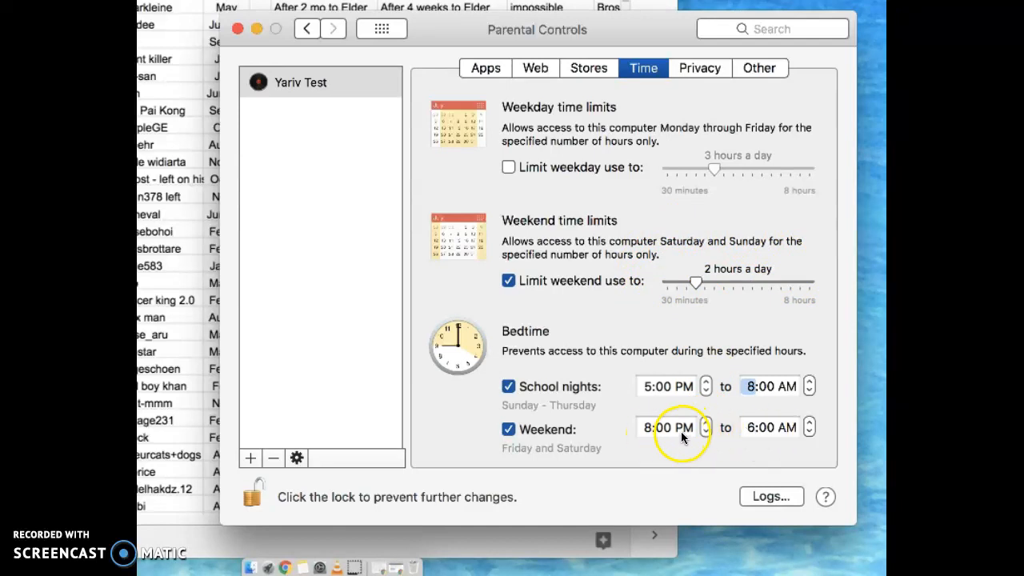
- Set the end of the weekend bedtime to 9:00 AM
left_click(809, 426)
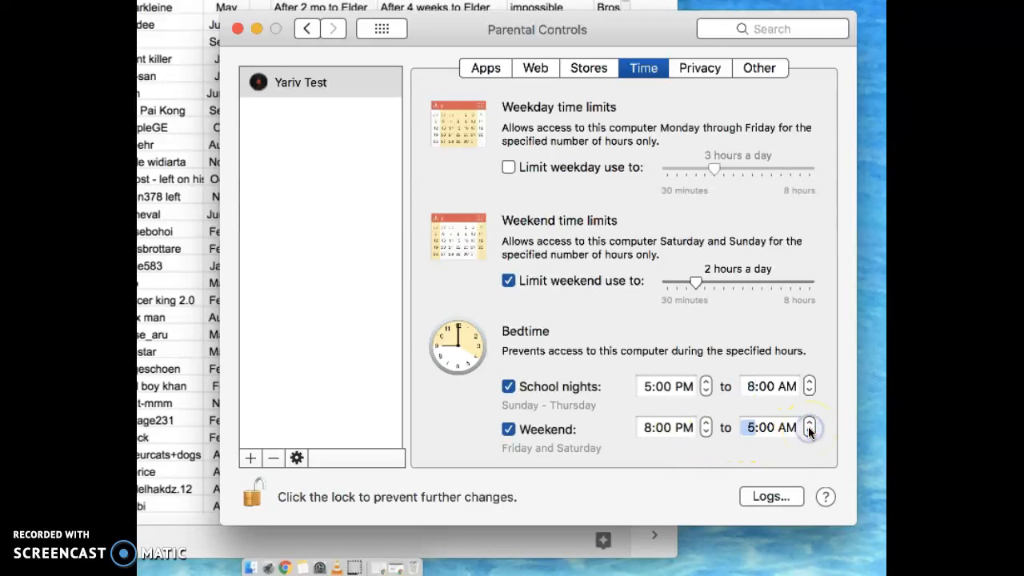
left_click(810, 426)
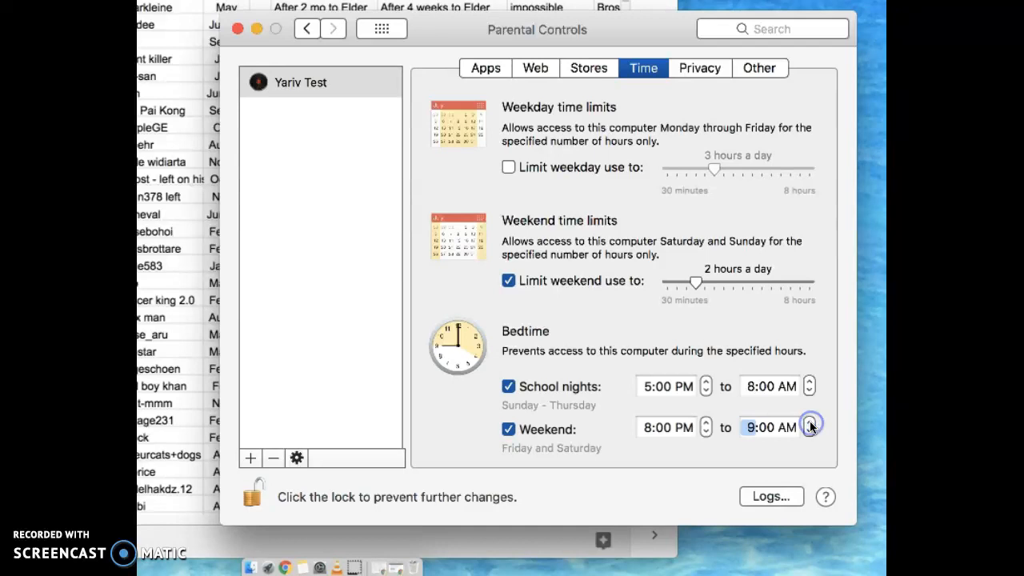
- In the privacy settings, allow changes to Contacts and disallow changes to Facebook and Twitter
left_click(701, 69)
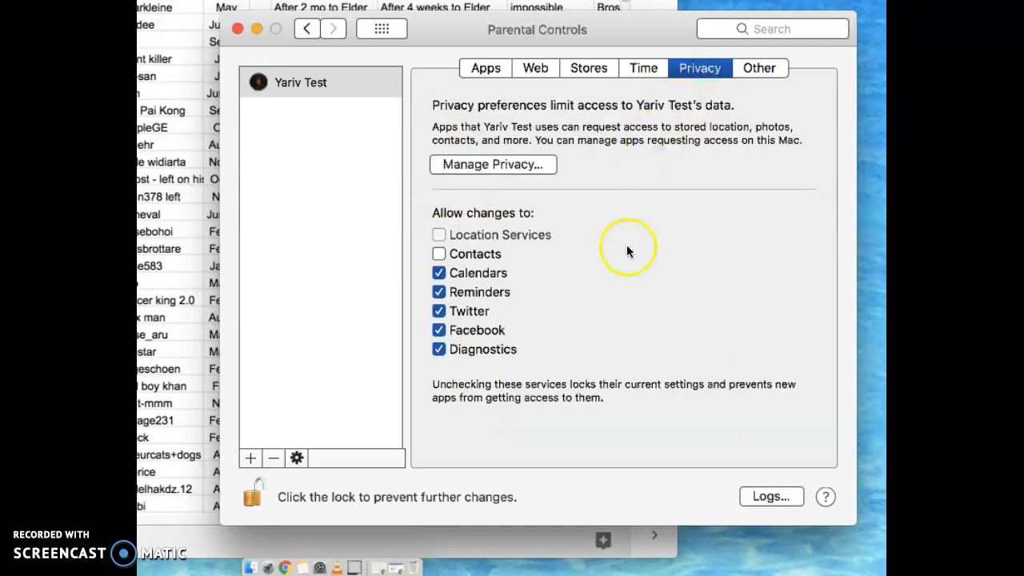
left_click(438, 253)
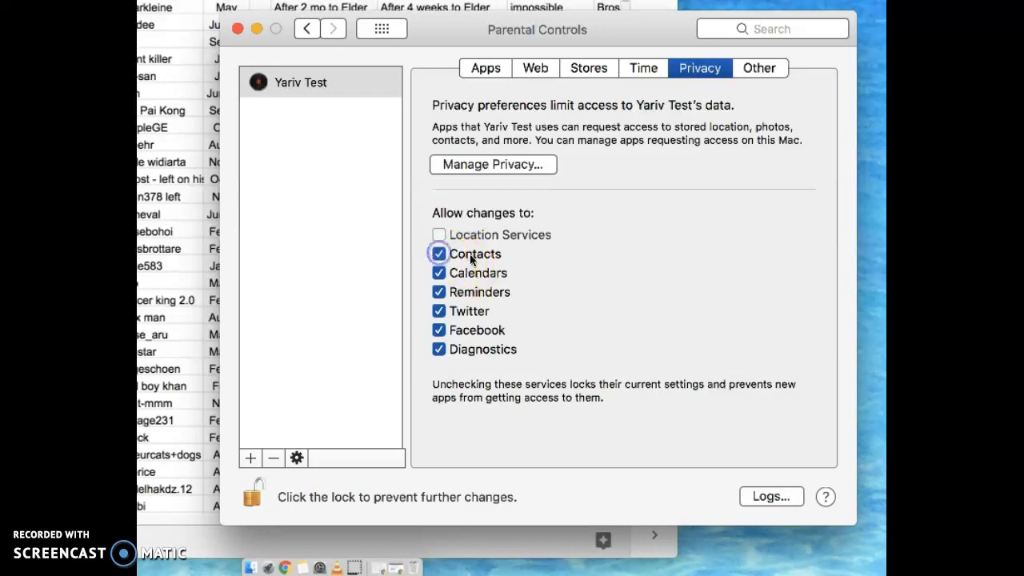
left_click(444, 334)
left_click(439, 312)
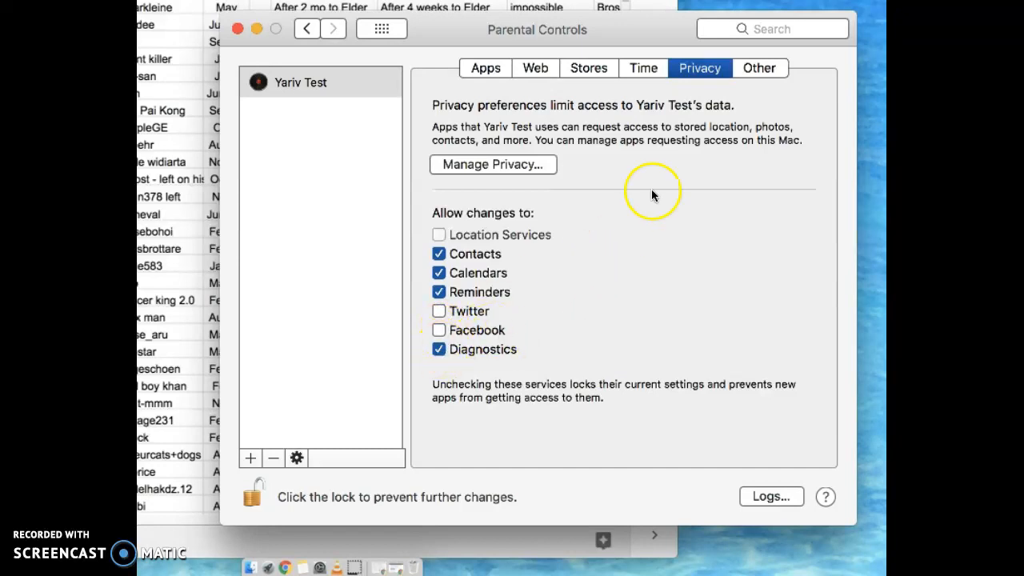
- Block CD and DVD burning in the Finder for the test account
left_click(756, 68)
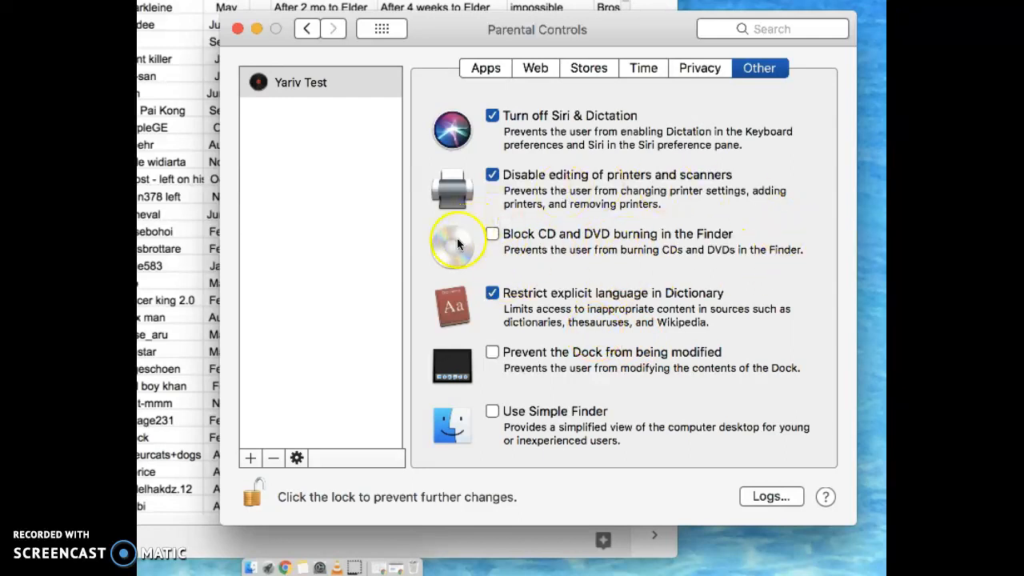
left_click(492, 235)
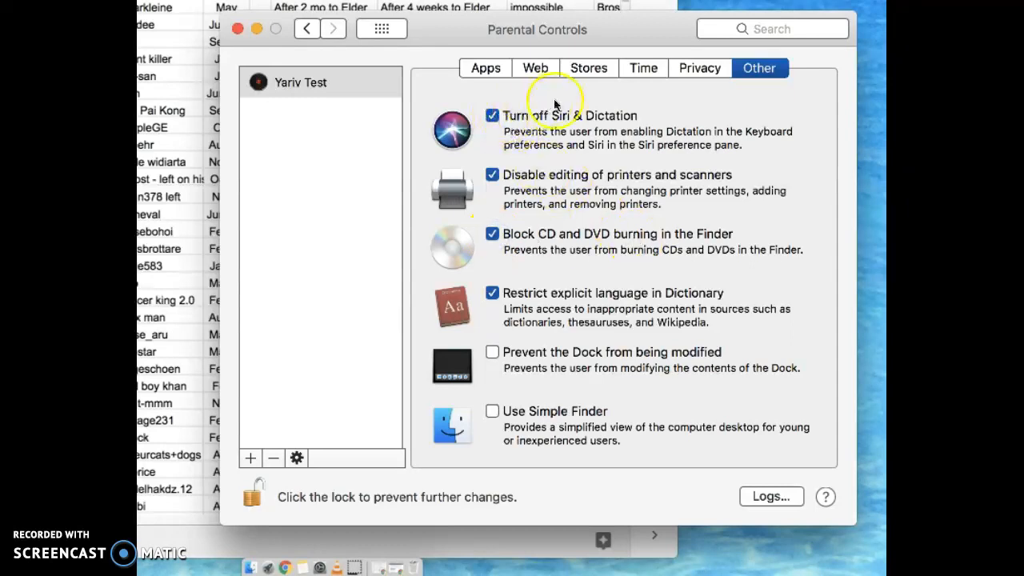
- Review the app, web and store restrictions once more, then lock the parental controls against further changes
left_click(488, 69)
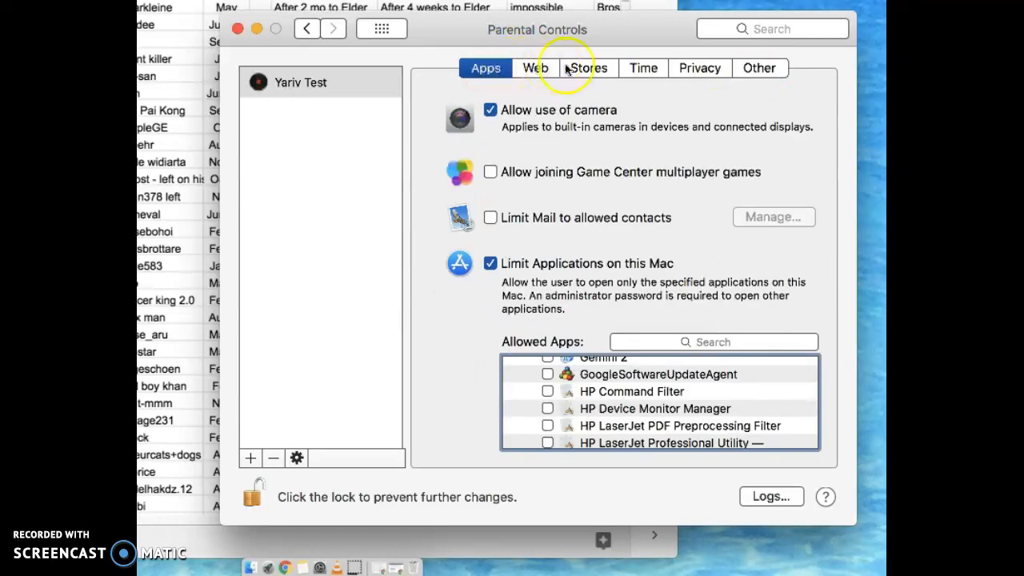
left_click(538, 70)
left_click(577, 70)
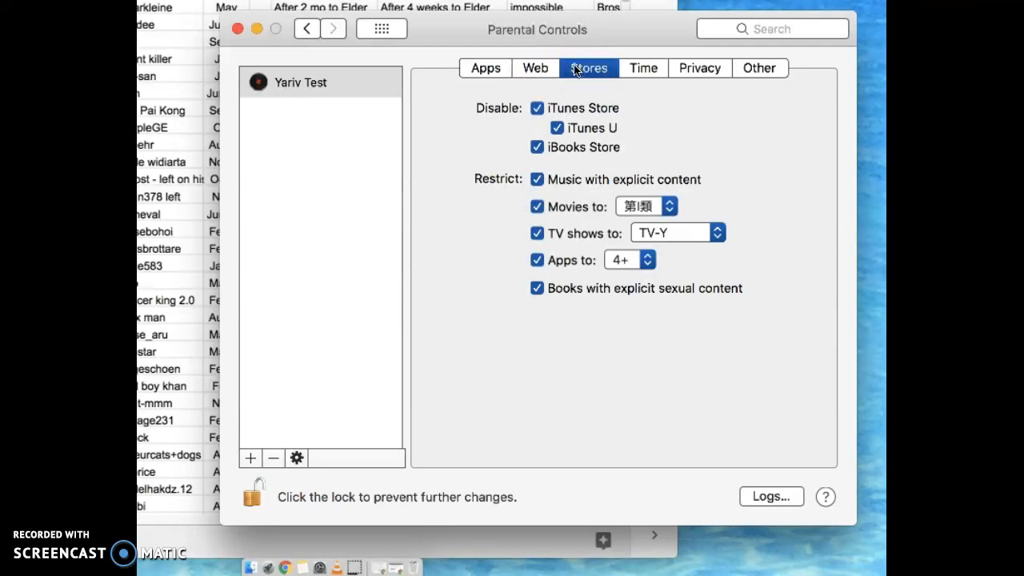
left_click(532, 70)
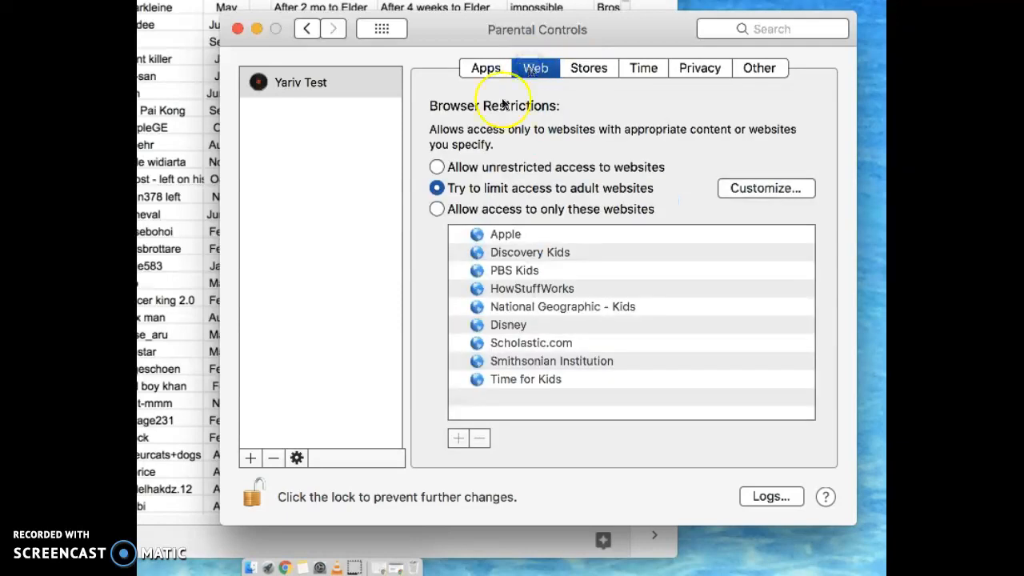
left_click(254, 496)
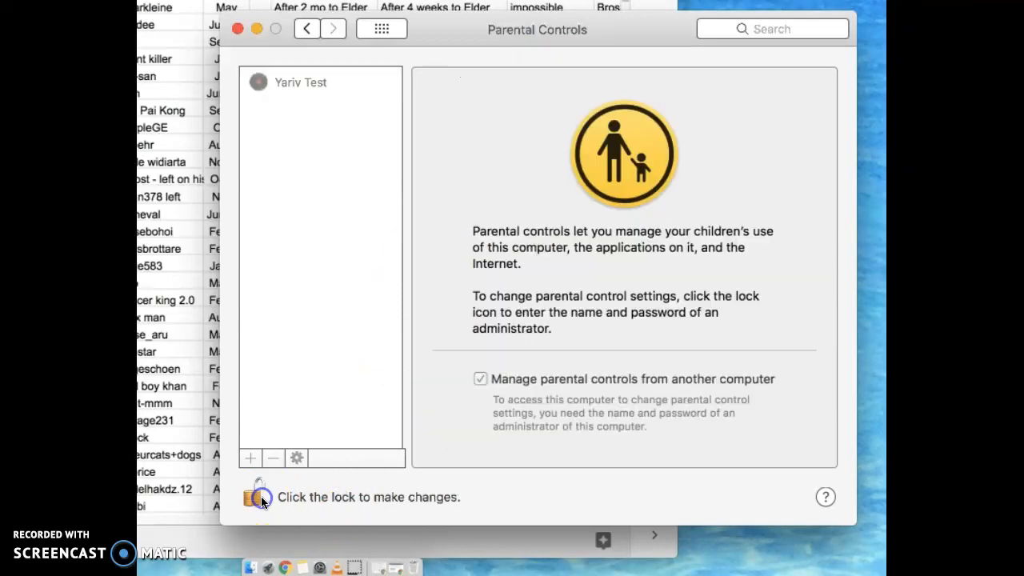